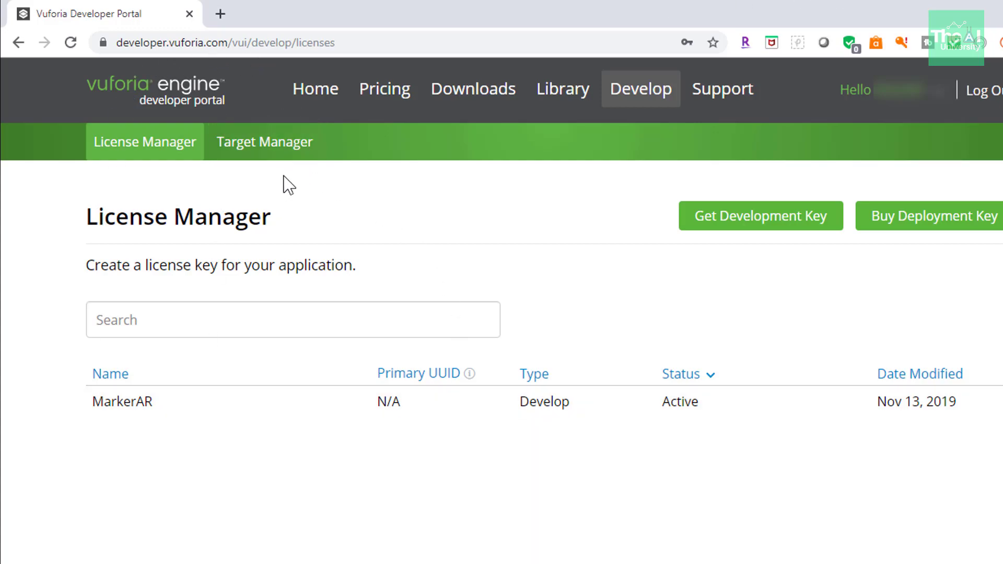
Create a Device database named MarkerARDB in the Target Manager
{"action": "left_click", "coordinate": [251, 149]}
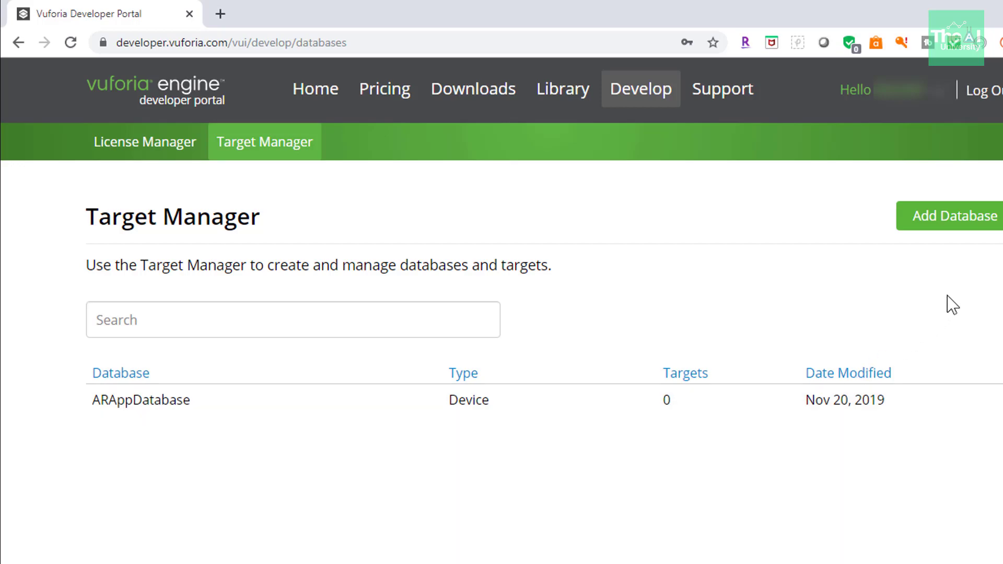
{"action": "left_click", "coordinate": [952, 228]}
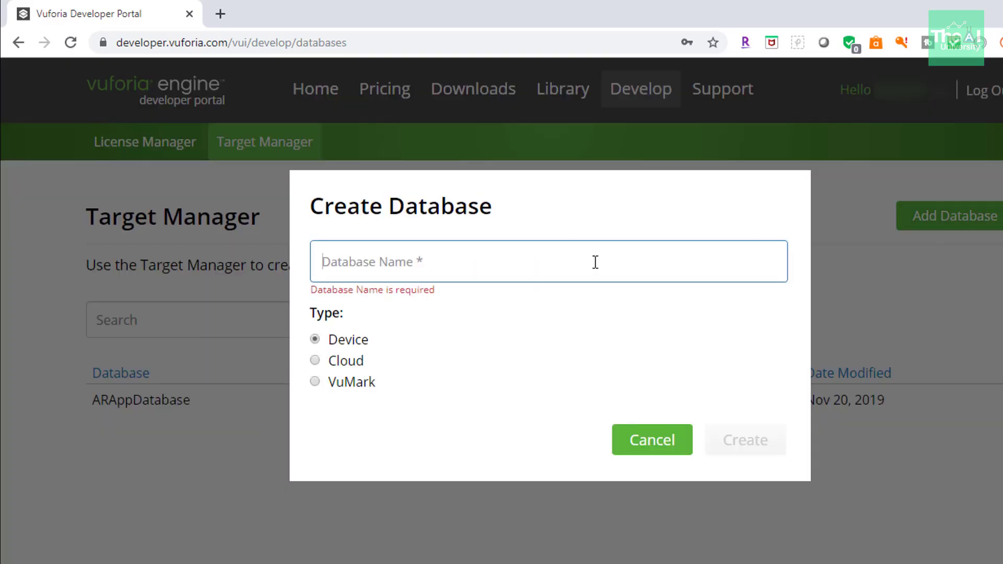
{"action": "type", "text": "MarkerARDB"}
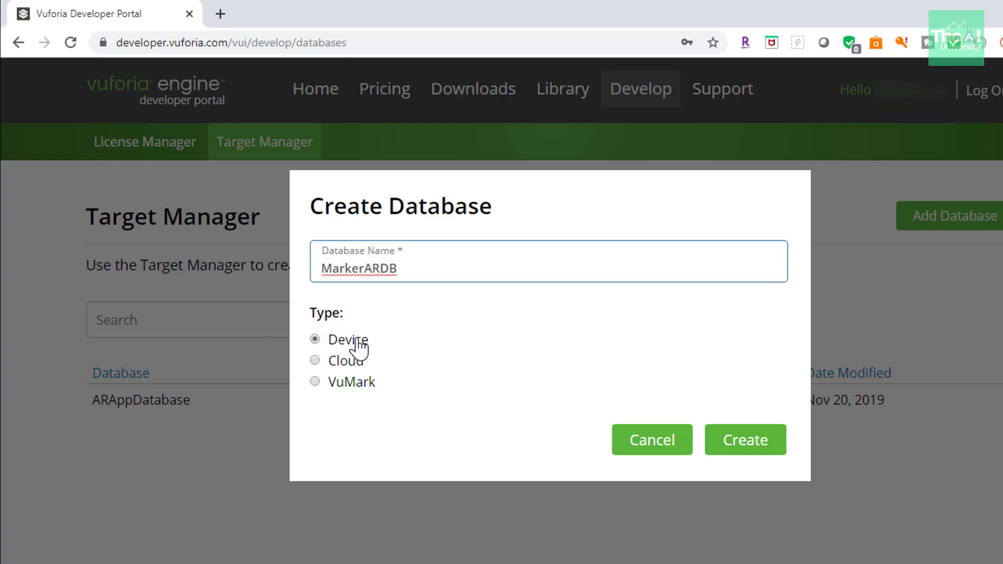
{"action": "left_click", "coordinate": [756, 455]}
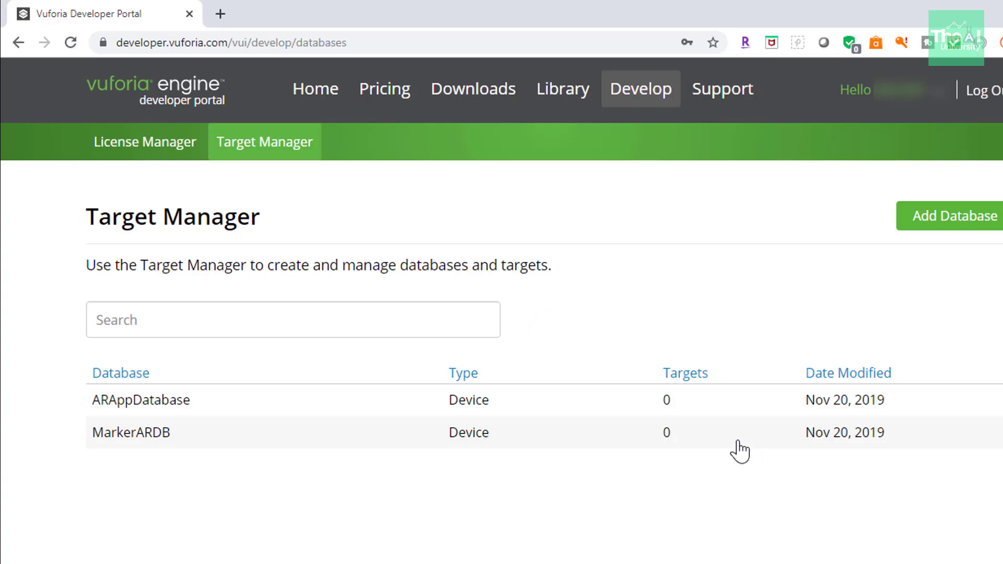
In the MarkerARDB database, start a new Single Image target and load Book_Cover_Image.jpg as its file
{"action": "left_click", "coordinate": [140, 441]}
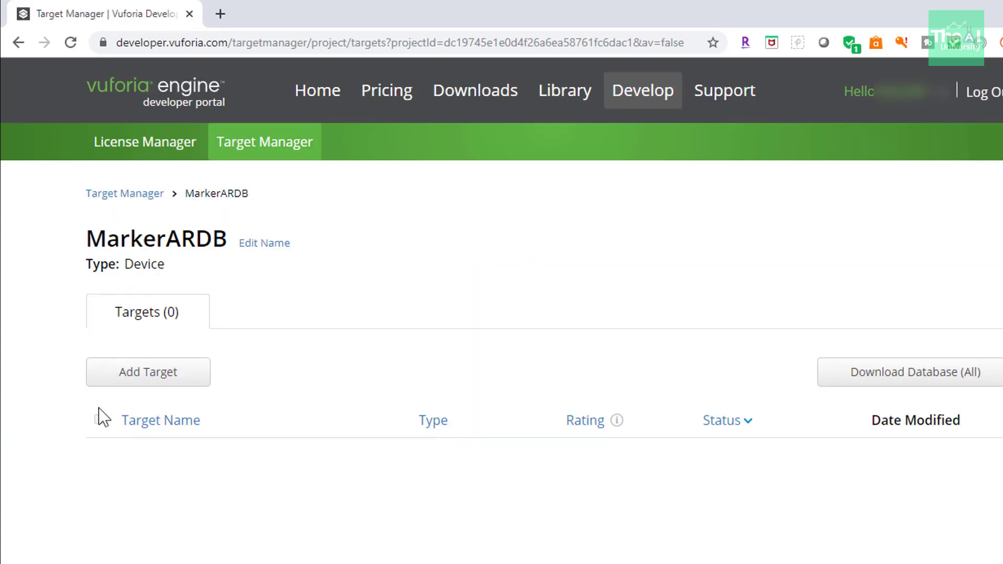
{"action": "left_click", "coordinate": [137, 377]}
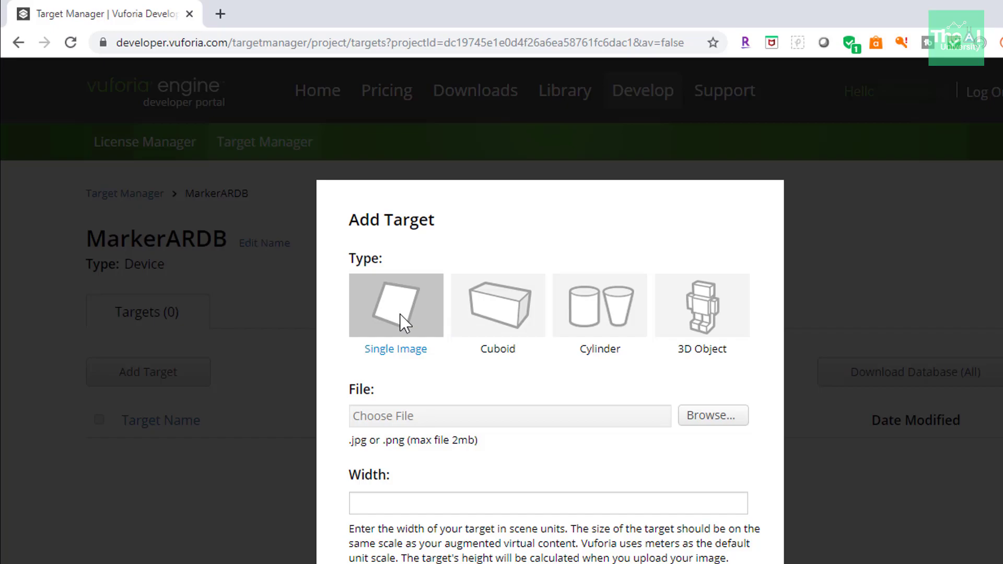
{"action": "scroll", "coordinate": [400, 314], "scroll_direction": "down", "scroll_amount": 3}
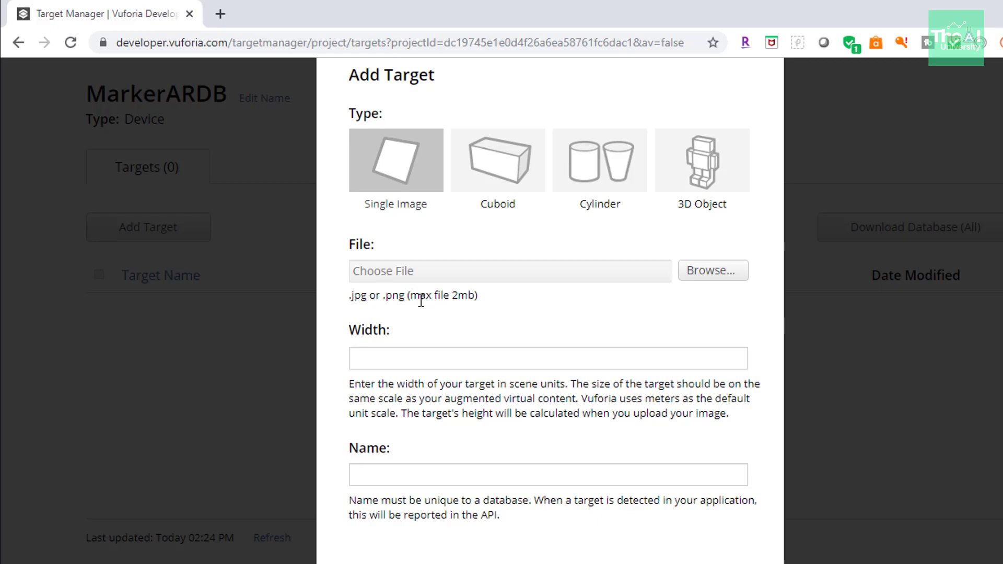
{"action": "left_click", "coordinate": [707, 271]}
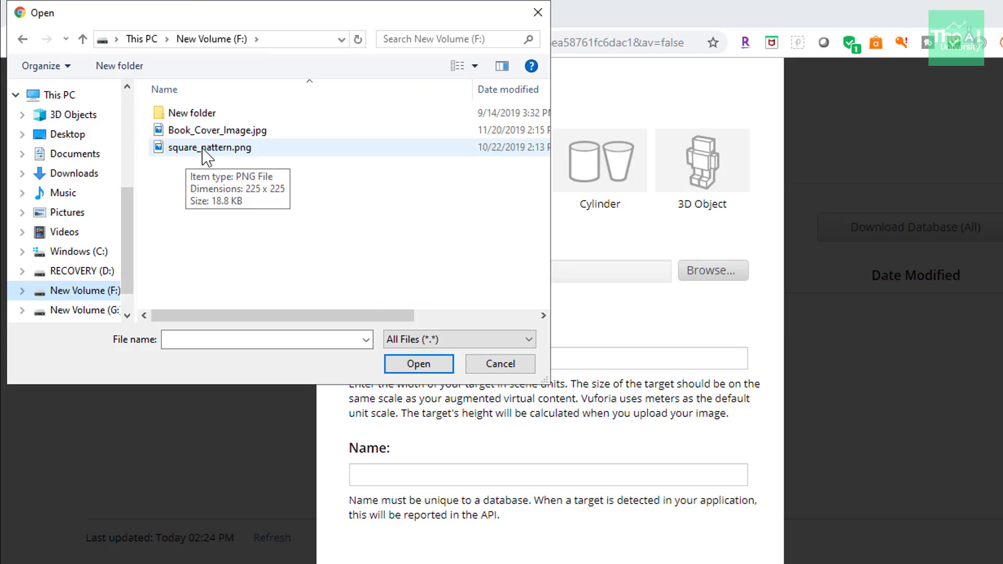
{"action": "left_click", "coordinate": [207, 149]}
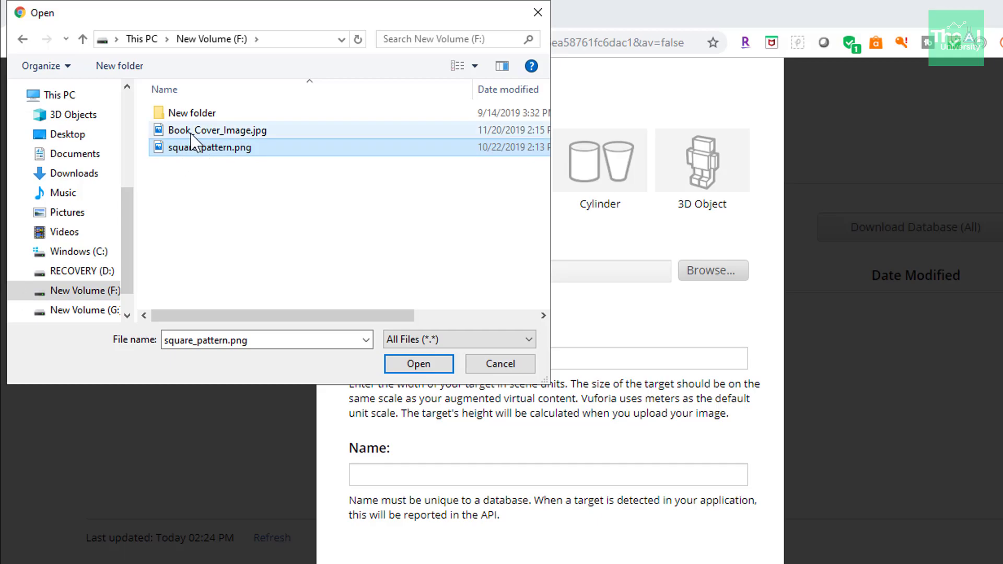
{"action": "left_click", "coordinate": [192, 137]}
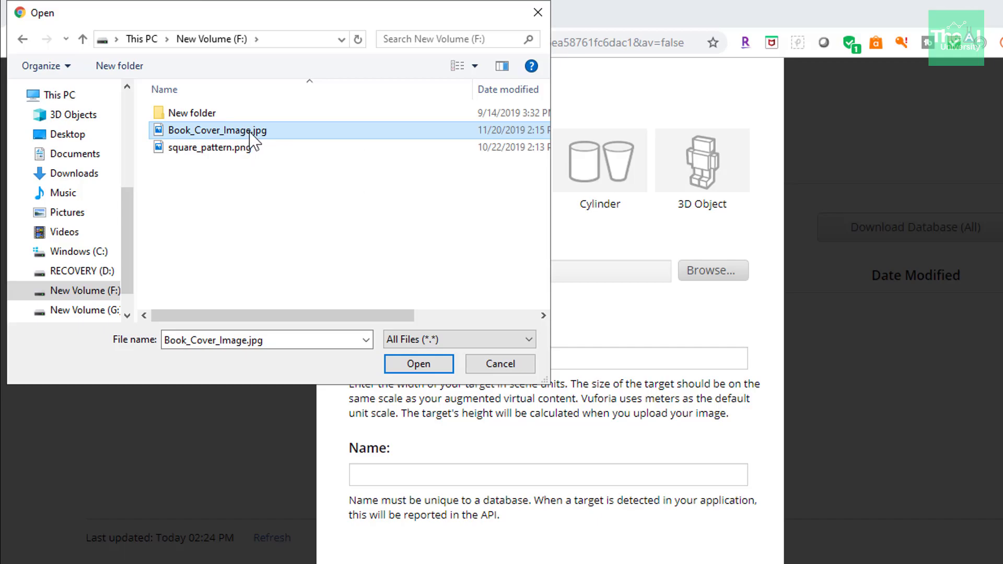
{"action": "left_click", "coordinate": [418, 363]}
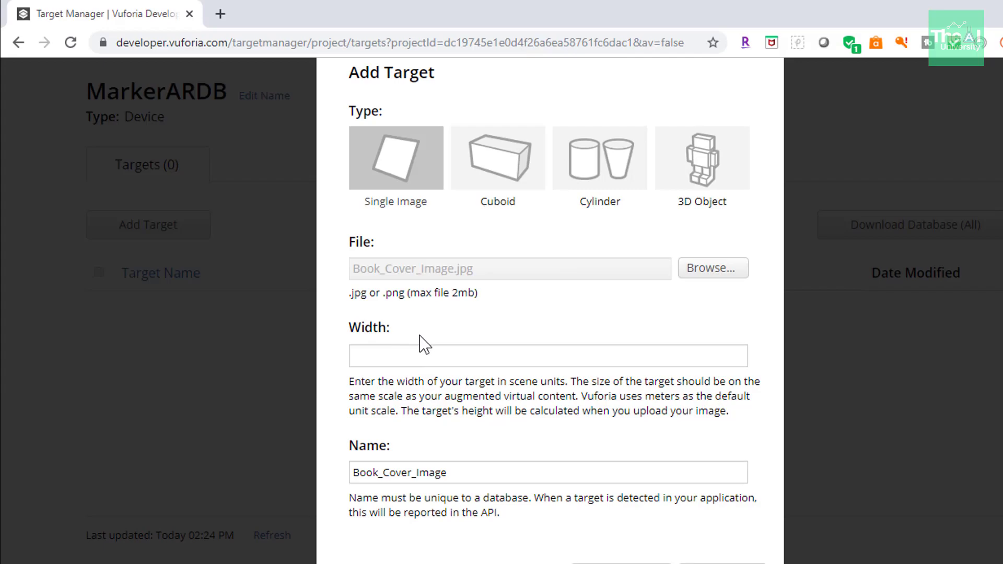
Set the target's width to 5 and add it to the database under the name Book_Cover_Image
{"action": "left_click", "coordinate": [466, 363]}
{"action": "type", "text": "5"}
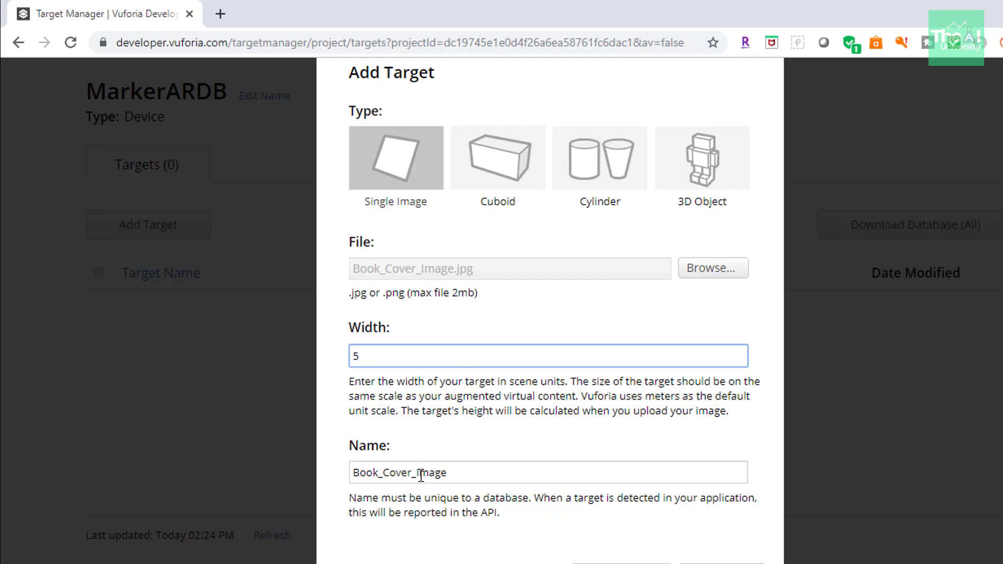
{"action": "scroll", "coordinate": [543, 464], "scroll_direction": "down", "scroll_amount": 2}
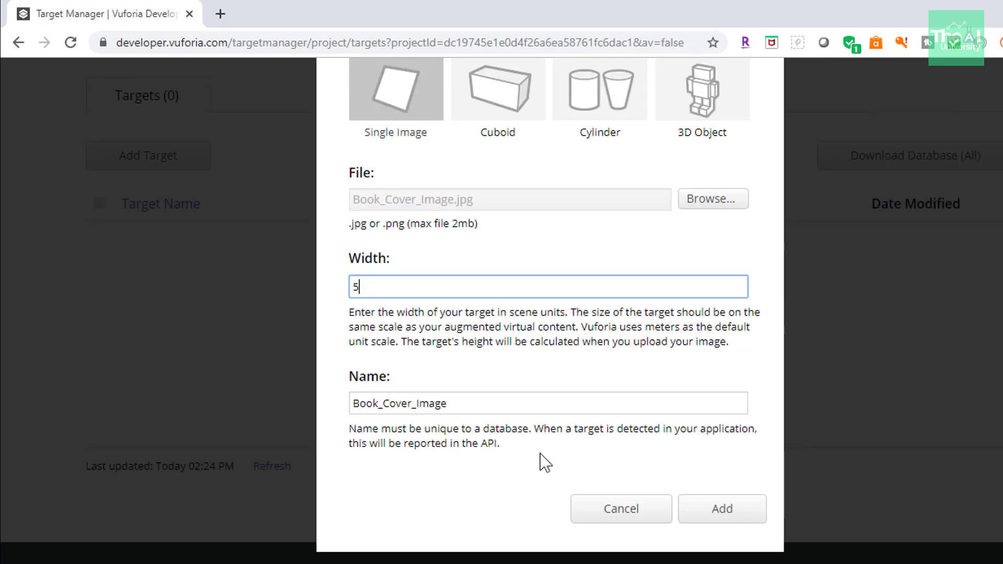
{"action": "left_click", "coordinate": [726, 490]}
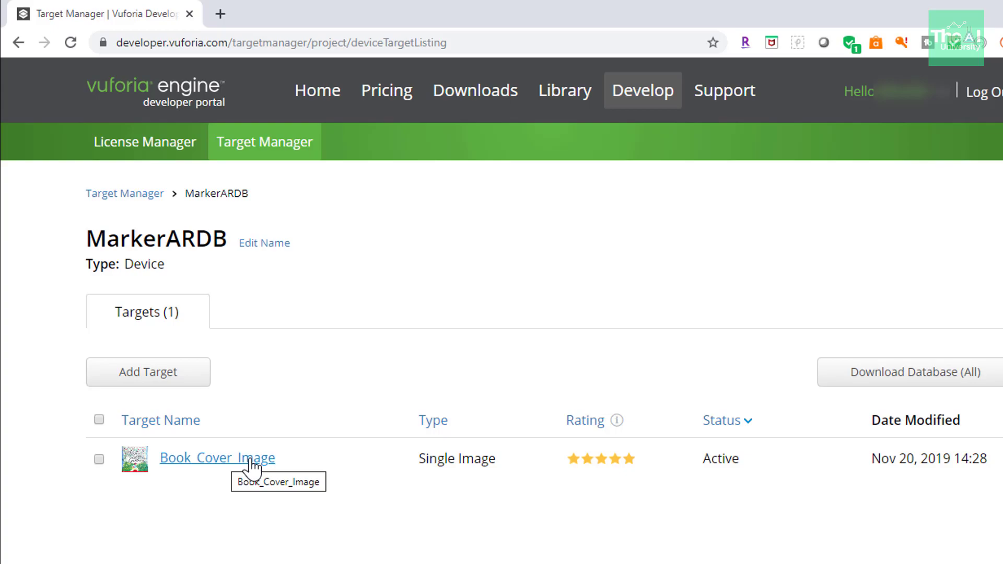
Open the Book_Cover_Image target, show its features and examine their distribution over the cover and the augmentable rating
{"action": "left_click", "coordinate": [225, 463]}
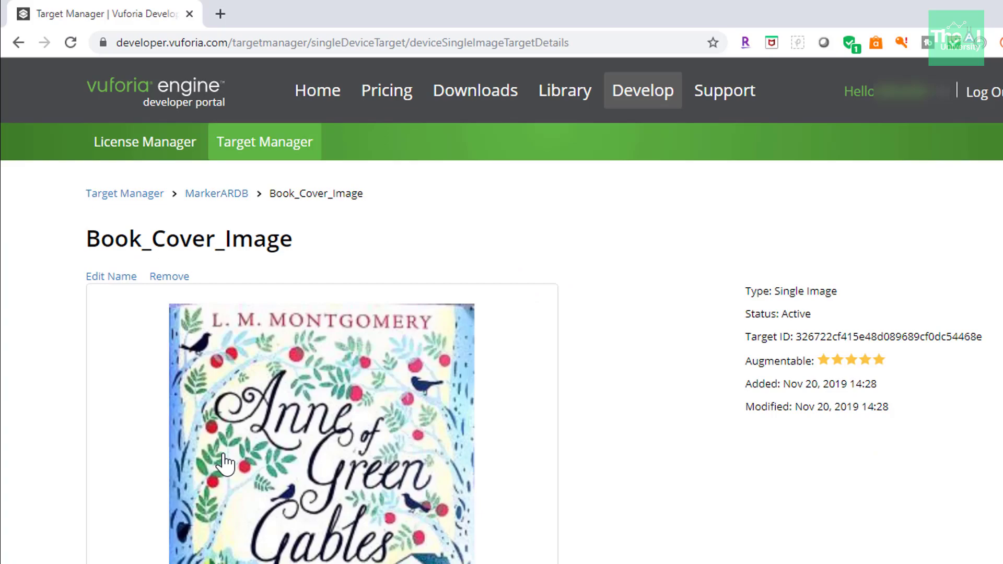
{"action": "scroll", "coordinate": [221, 443], "scroll_direction": "down", "scroll_amount": 5}
{"action": "scroll", "coordinate": [221, 444], "scroll_direction": "down", "scroll_amount": 5}
{"action": "scroll", "coordinate": [221, 442], "scroll_direction": "up", "scroll_amount": 2}
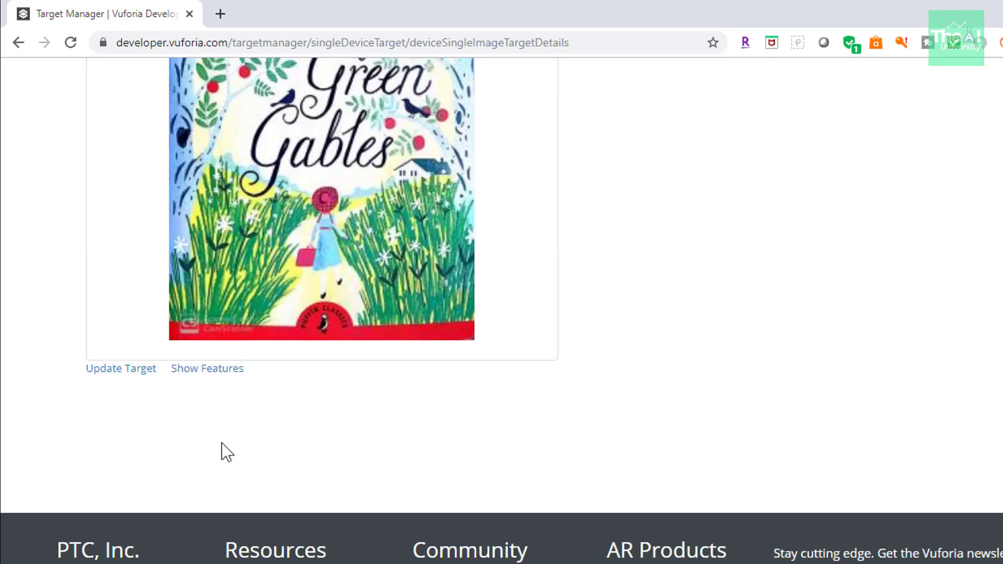
{"action": "left_click", "coordinate": [204, 370]}
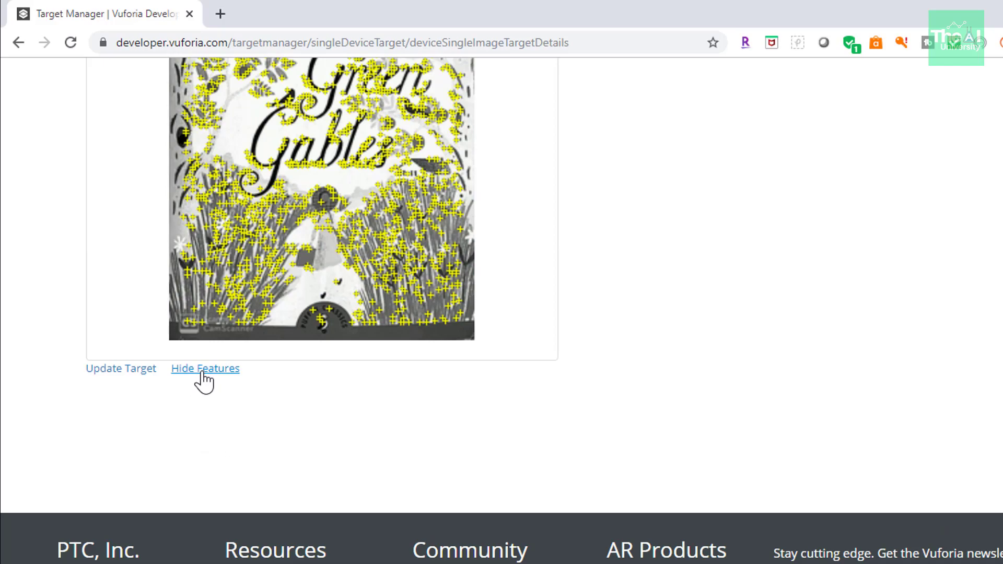
{"action": "scroll", "coordinate": [372, 473], "scroll_direction": "up", "scroll_amount": 3}
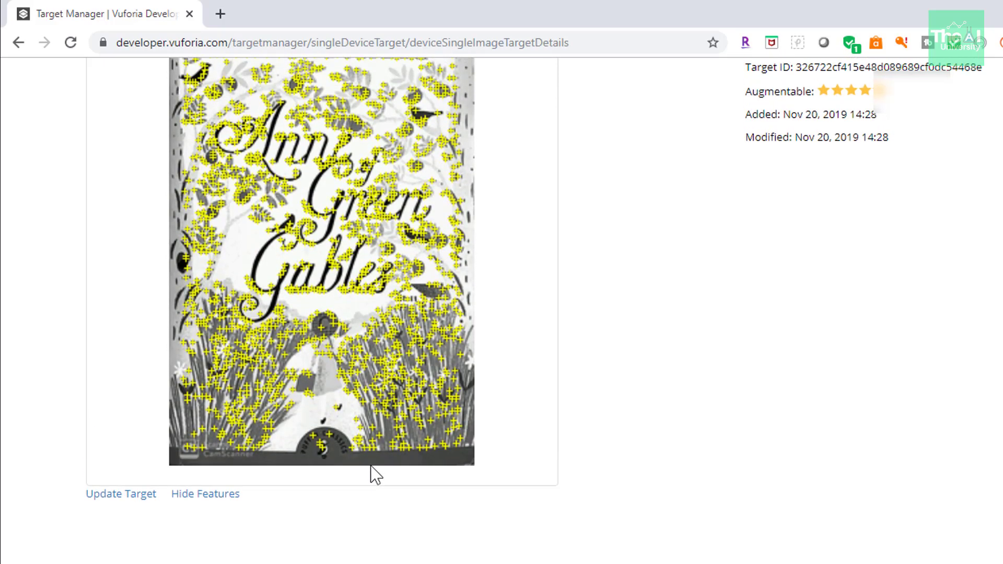
{"action": "scroll", "coordinate": [371, 466], "scroll_direction": "up", "scroll_amount": 2}
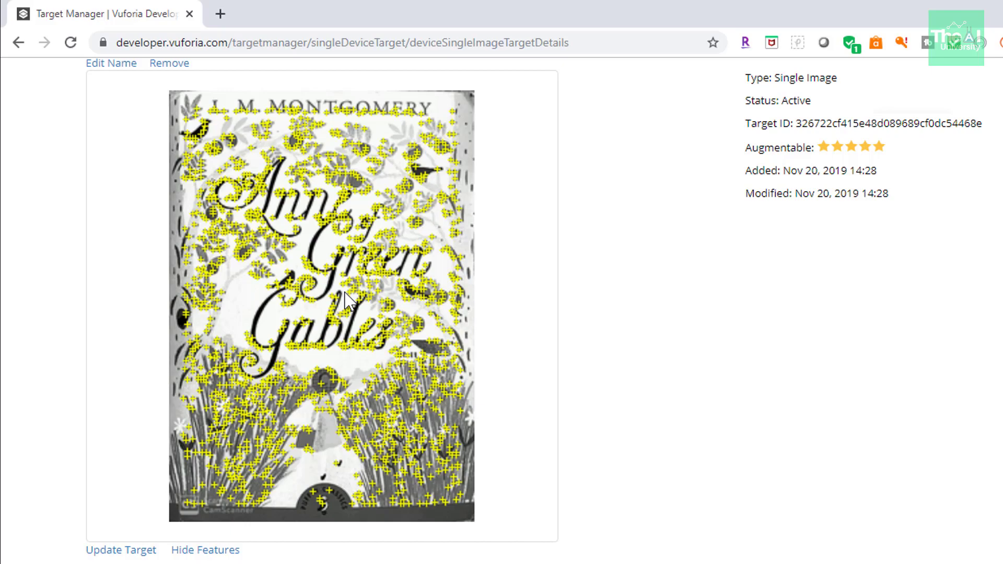
{"action": "scroll", "coordinate": [346, 300], "scroll_direction": "up", "scroll_amount": 1}
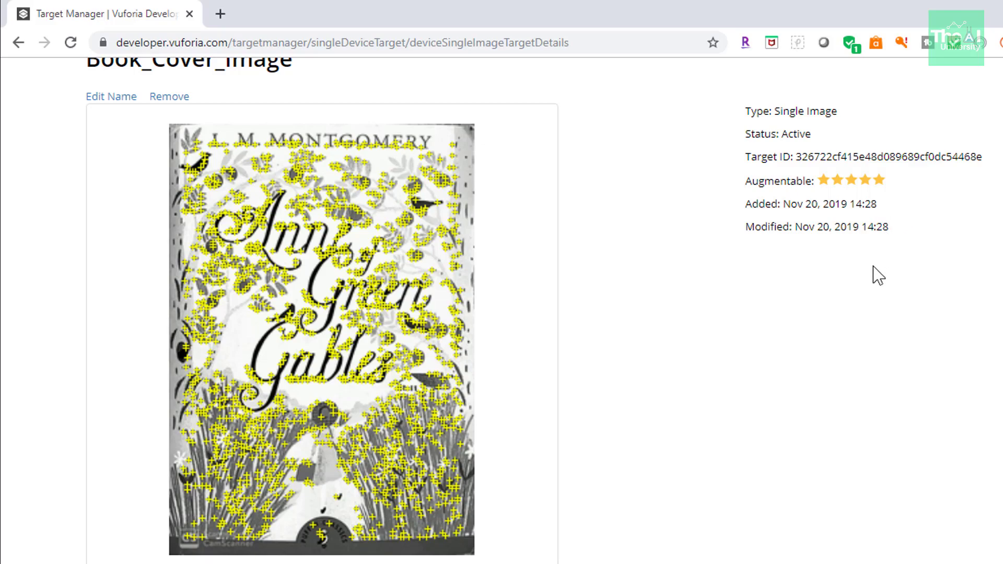
{"action": "scroll", "coordinate": [878, 275], "scroll_direction": "down", "scroll_amount": 1}
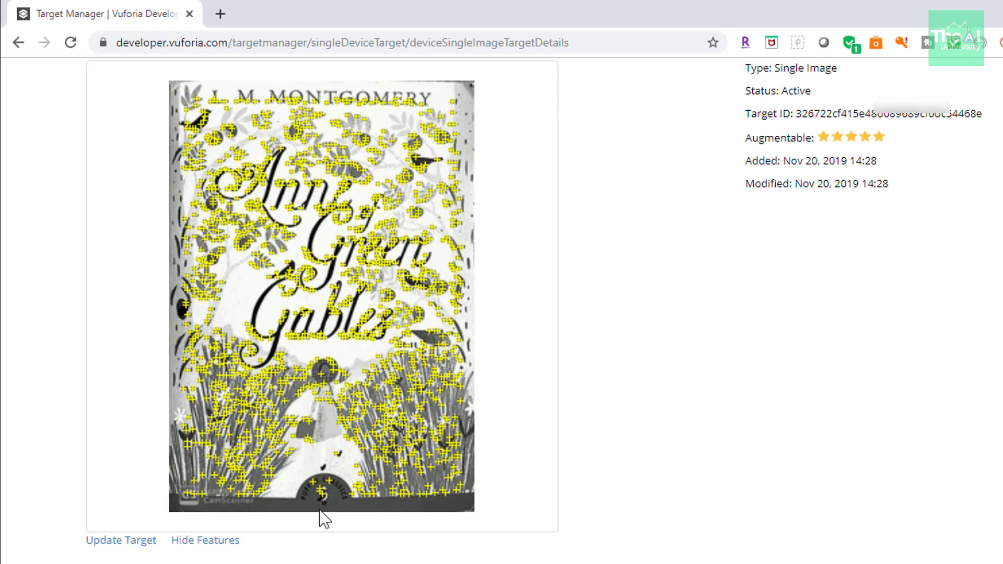
{"action": "scroll", "coordinate": [124, 543], "scroll_direction": "down", "scroll_amount": 3}
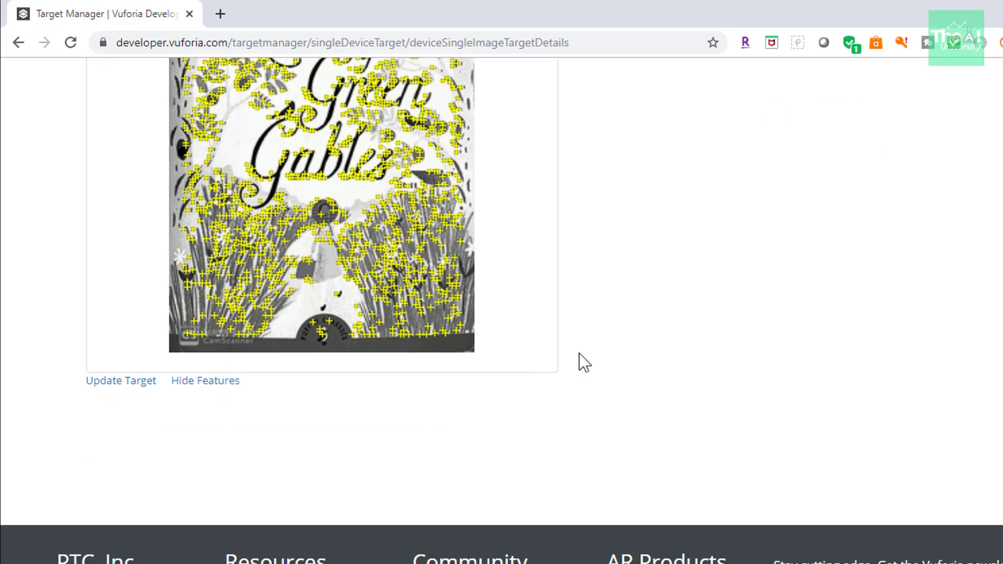
{"action": "scroll", "coordinate": [583, 362], "scroll_direction": "up", "scroll_amount": 2}
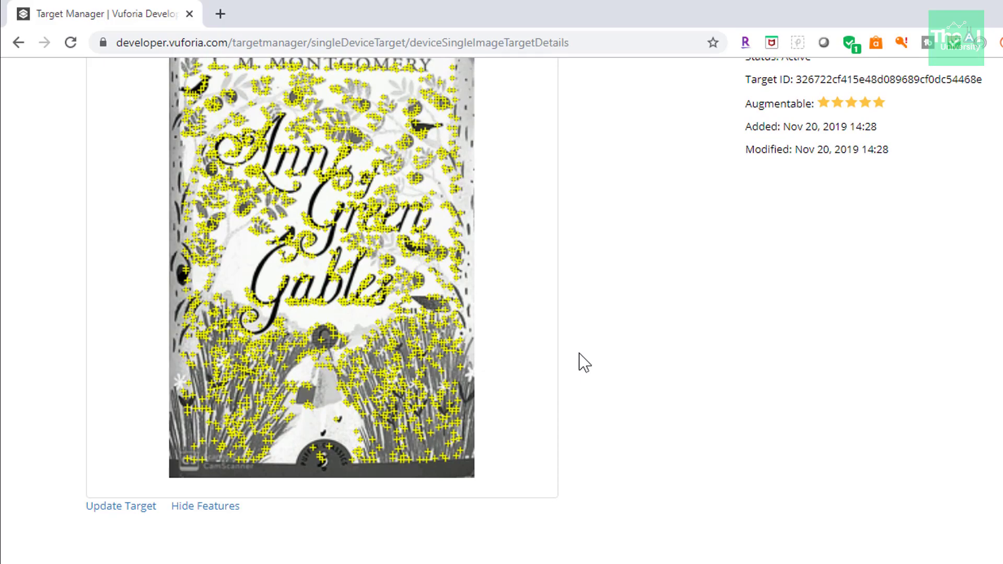
{"action": "scroll", "coordinate": [584, 362], "scroll_direction": "up", "scroll_amount": 3}
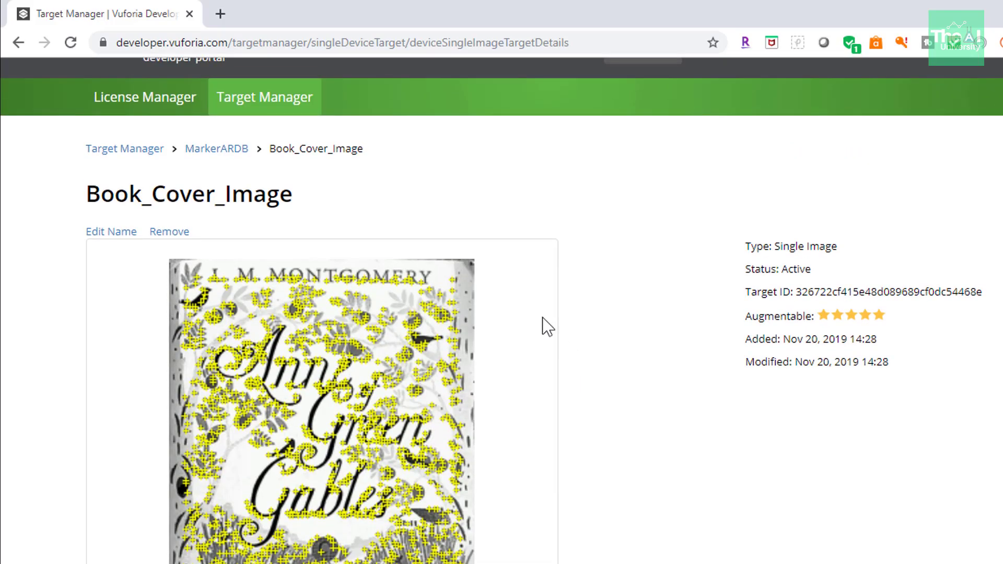
Download the MarkerARDB database with Book_Cover_Image selected for Unity Editor, and import all of the package's items into the Unity project
{"action": "left_click", "coordinate": [206, 152]}
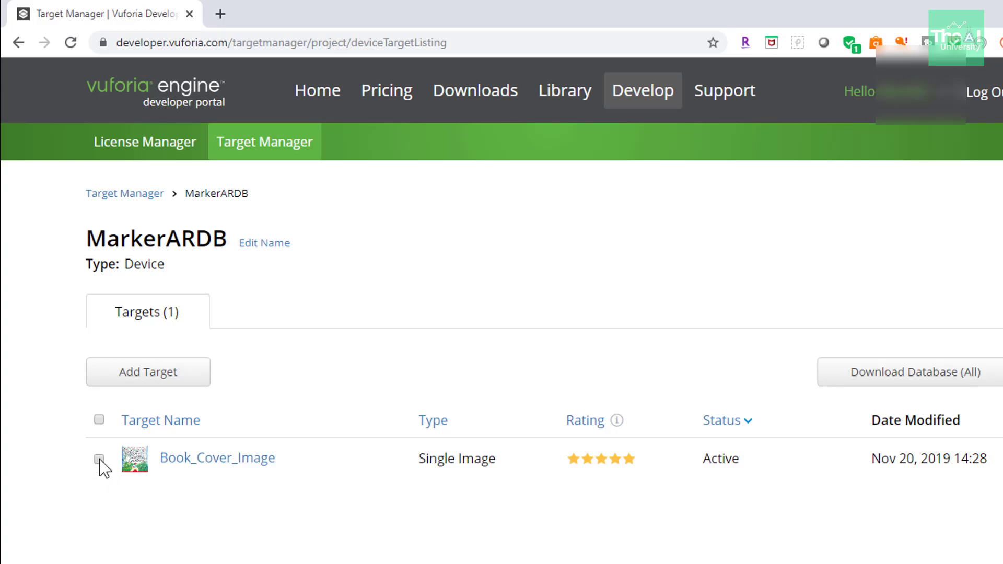
{"action": "left_click", "coordinate": [99, 460]}
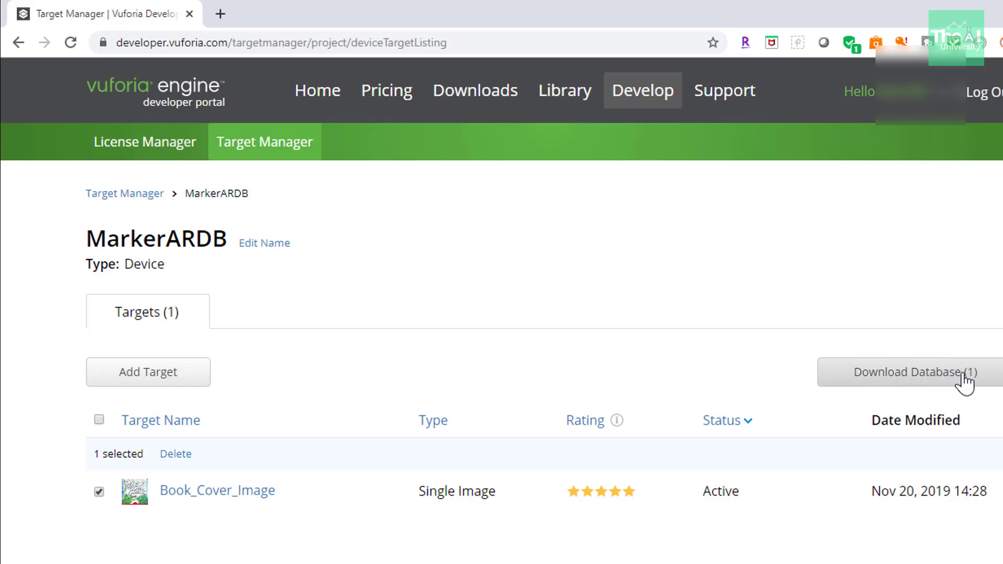
{"action": "left_click", "coordinate": [909, 375]}
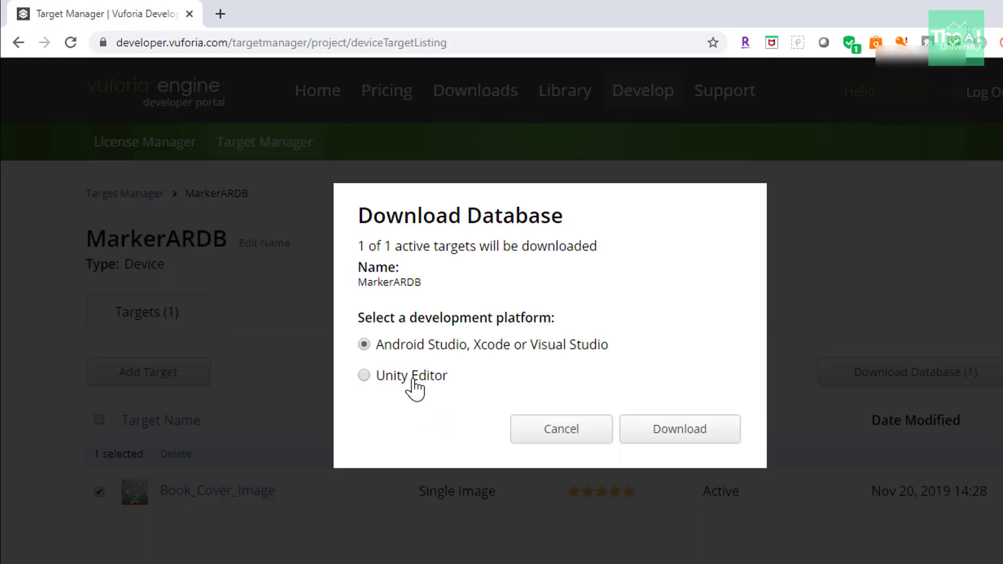
{"action": "left_click", "coordinate": [364, 376]}
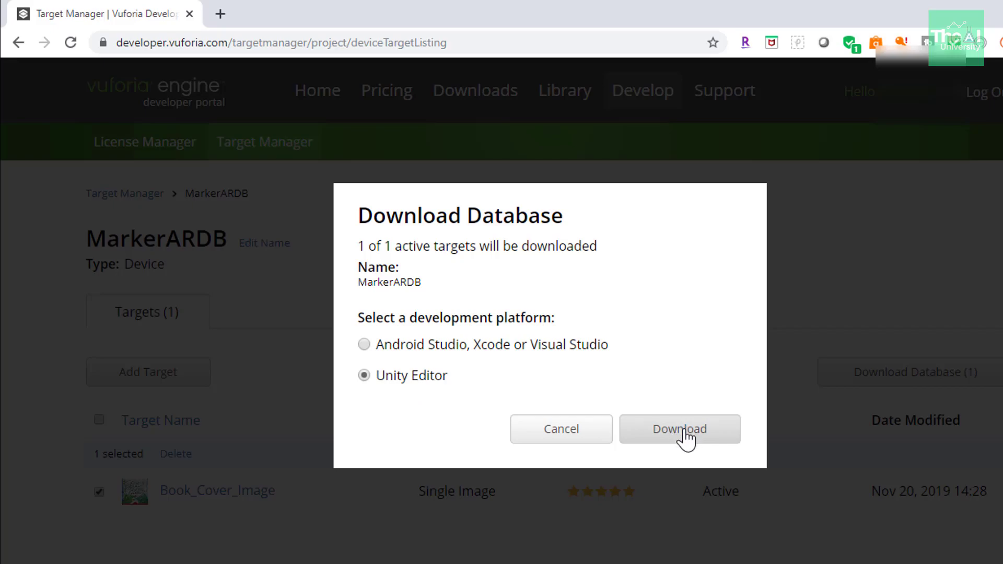
{"action": "left_click", "coordinate": [680, 430]}
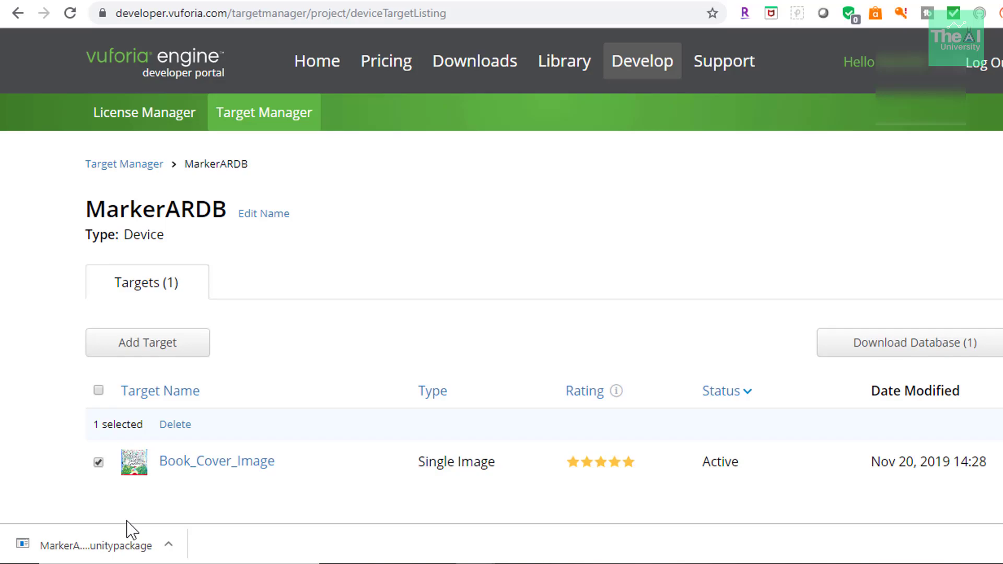
{"action": "left_click", "coordinate": [50, 550]}
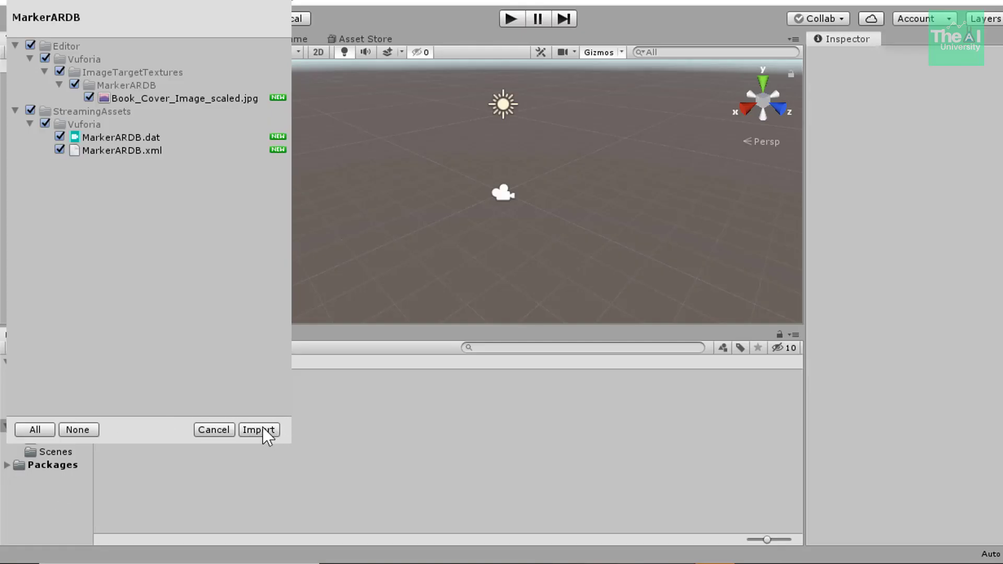
{"action": "left_click", "coordinate": [262, 428]}
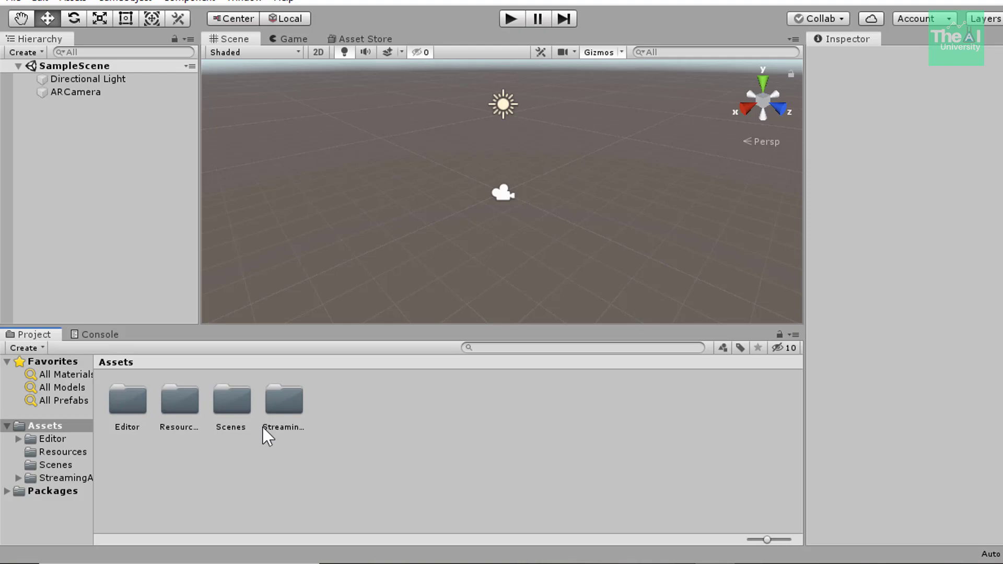
Add a Vuforia Engine Image target to the scene and make it a child of ARCamera
{"action": "left_click", "coordinate": [124, 2]}
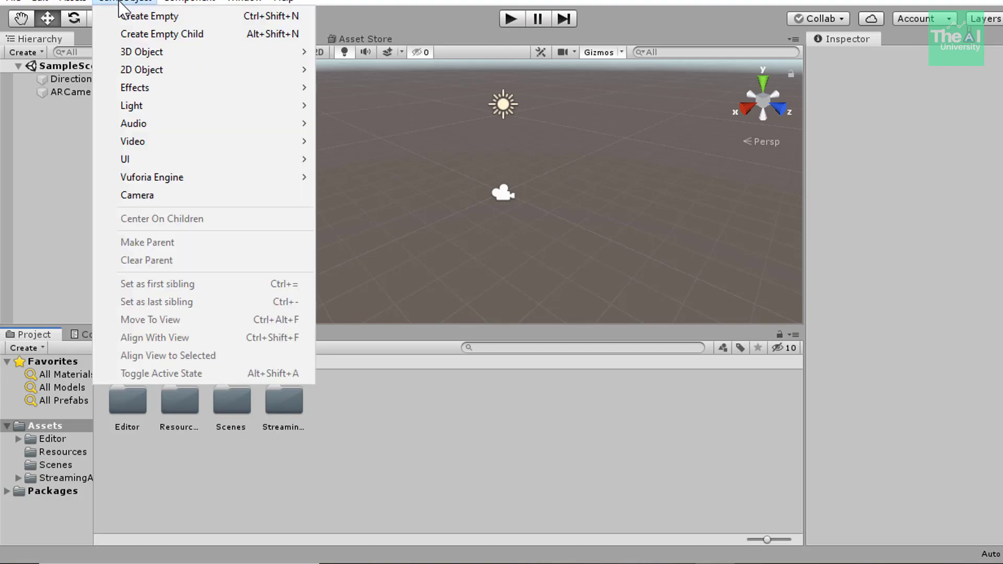
{"action": "mouse_move", "coordinate": [142, 177]}
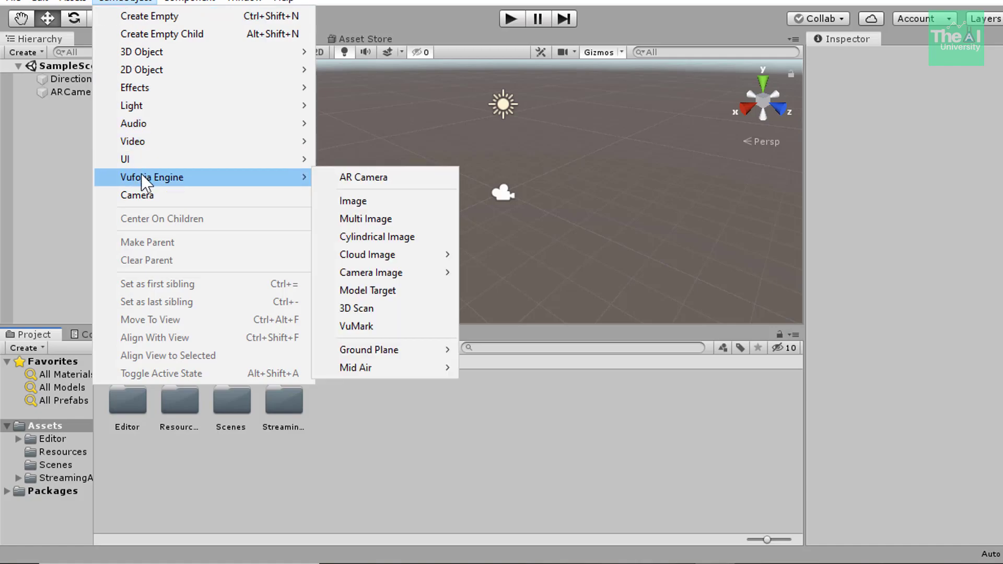
{"action": "left_click", "coordinate": [347, 198]}
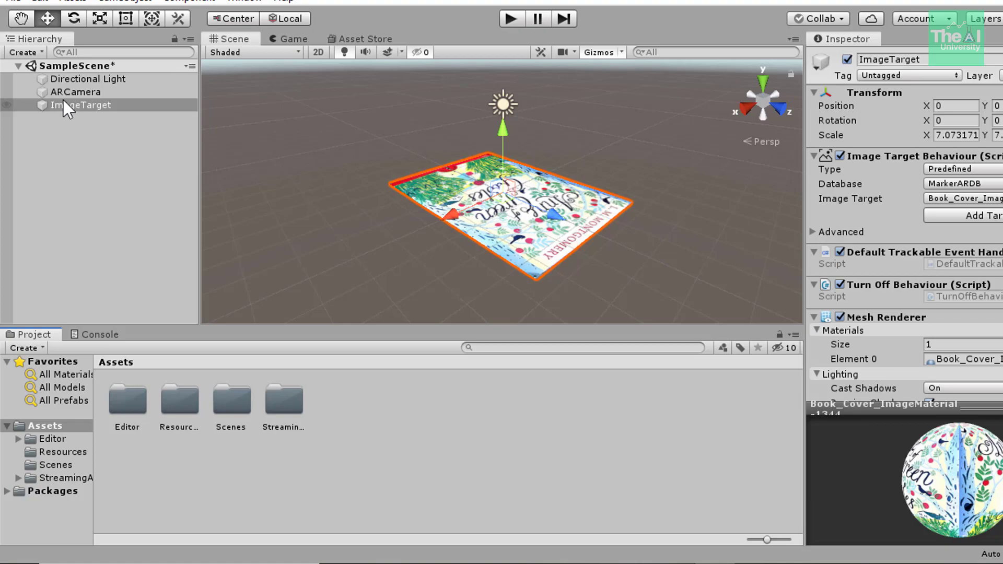
{"action": "left_click_drag", "start_coordinate": [72, 104], "coordinate": [93, 92]}
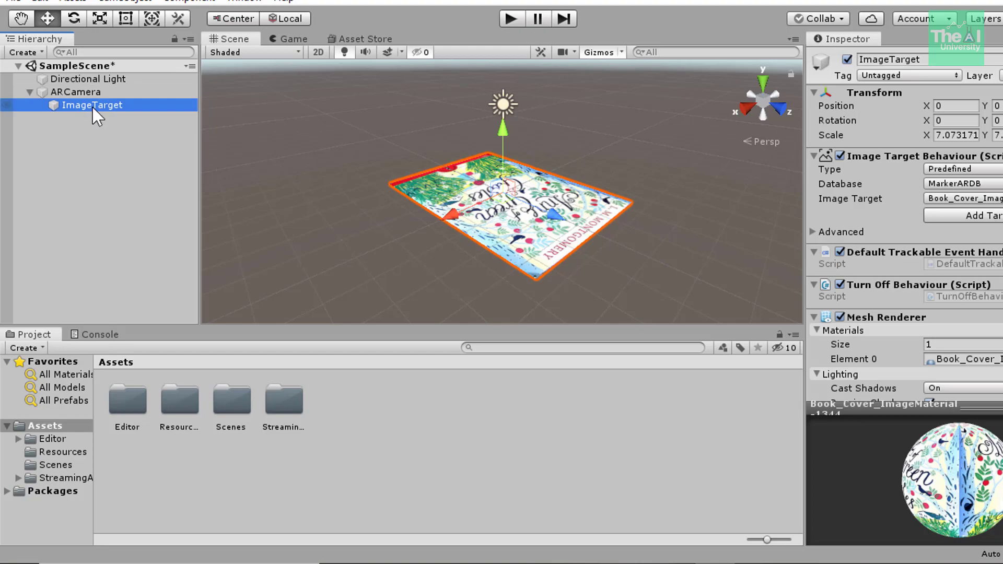
Select ImageTarget under ARCamera and check the database and image target assigned in its Image Target Behaviour
{"action": "left_click", "coordinate": [31, 129]}
{"action": "left_click", "coordinate": [71, 107]}
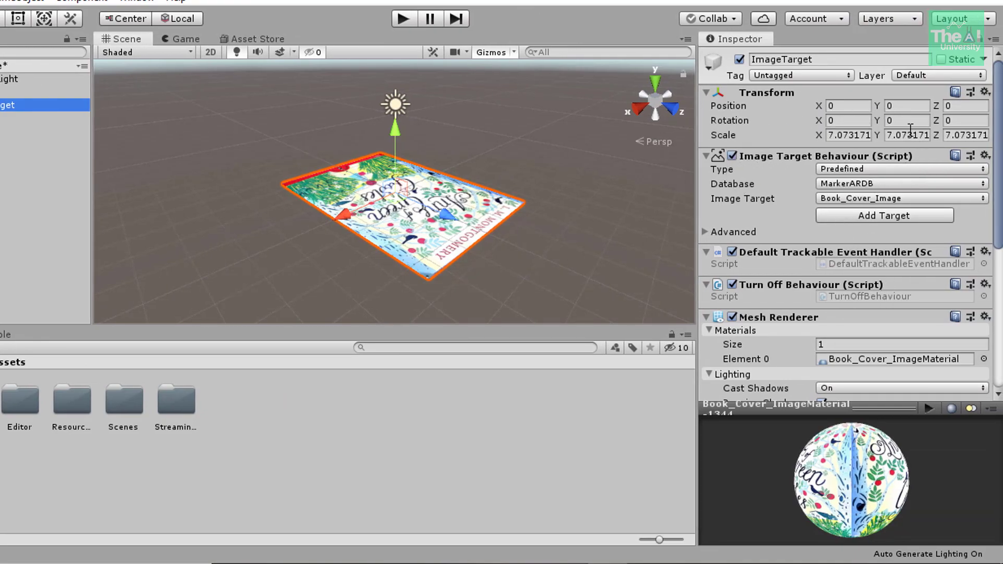
{"action": "left_click", "coordinate": [916, 187]}
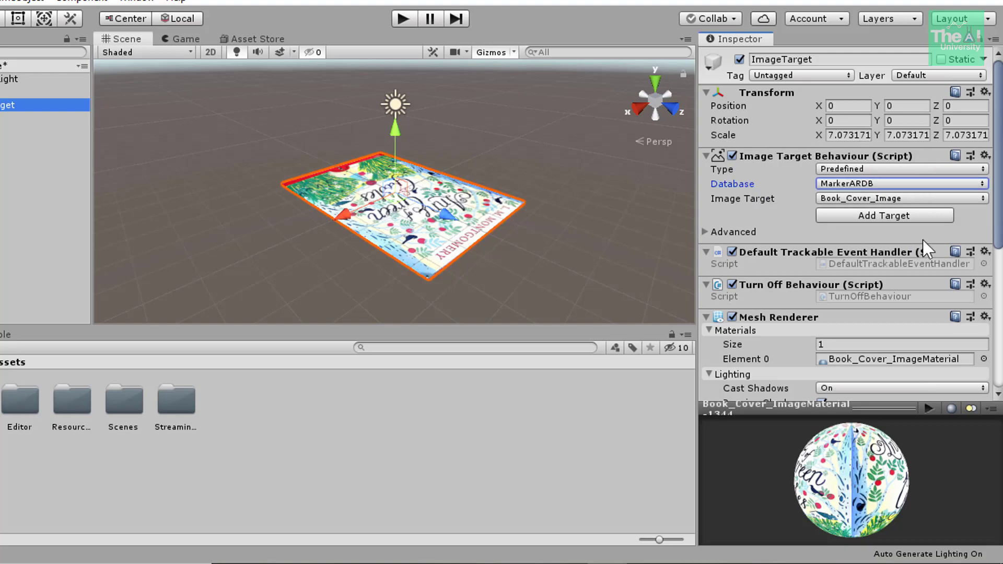